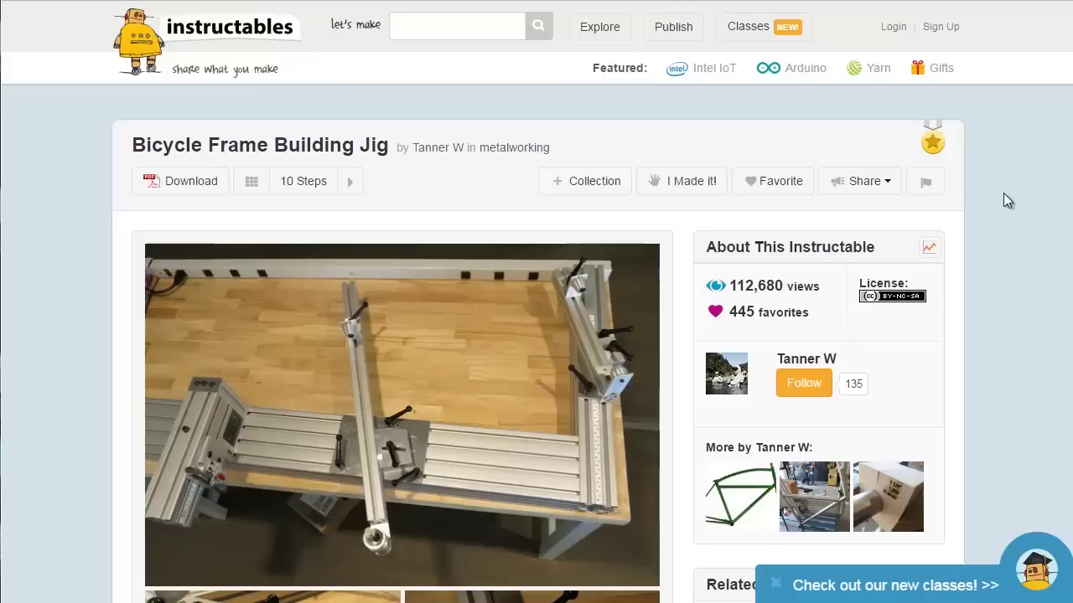
Look through the Bicycle Frame Building Jig instructable, from its photos and introduction to the attached DWG and DXF drawing files
scroll(1004, 263, down, 8)
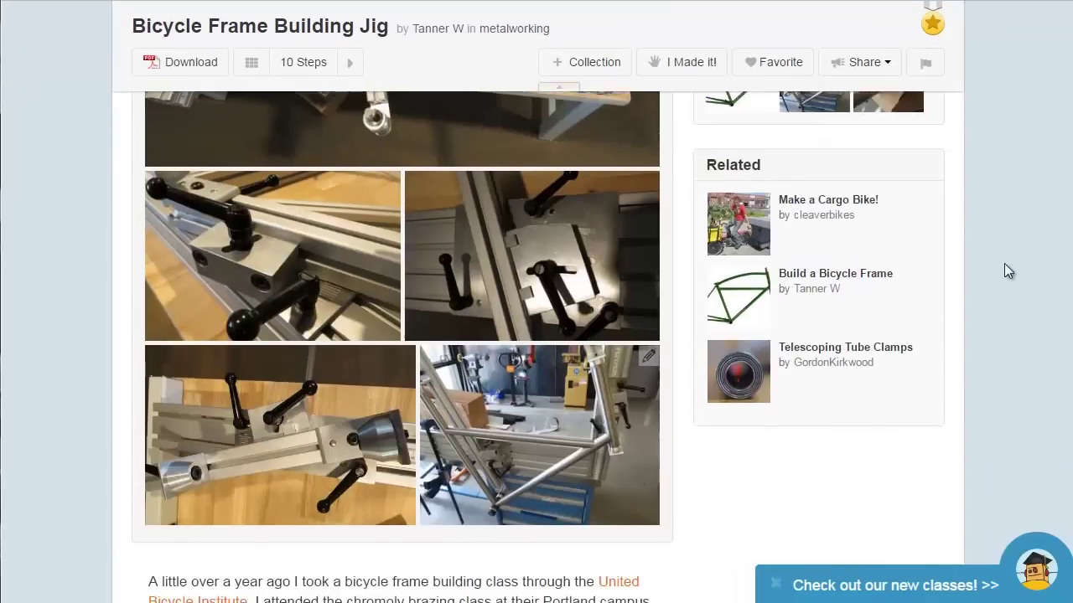
scroll(1004, 265, down, 8)
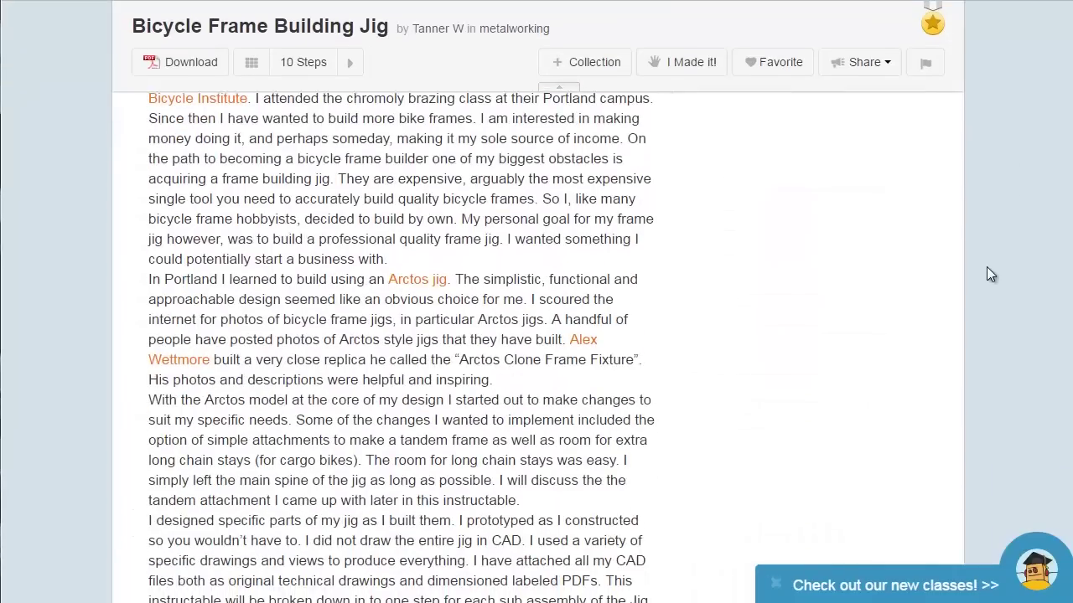
scroll(986, 273, down, 4)
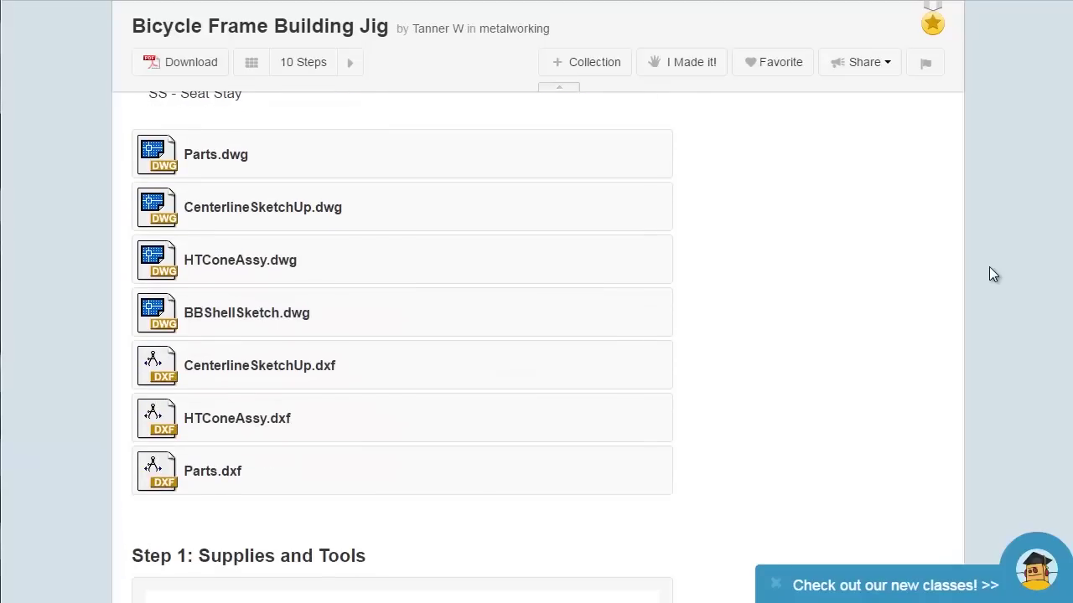
scroll(989, 268, up, 15)
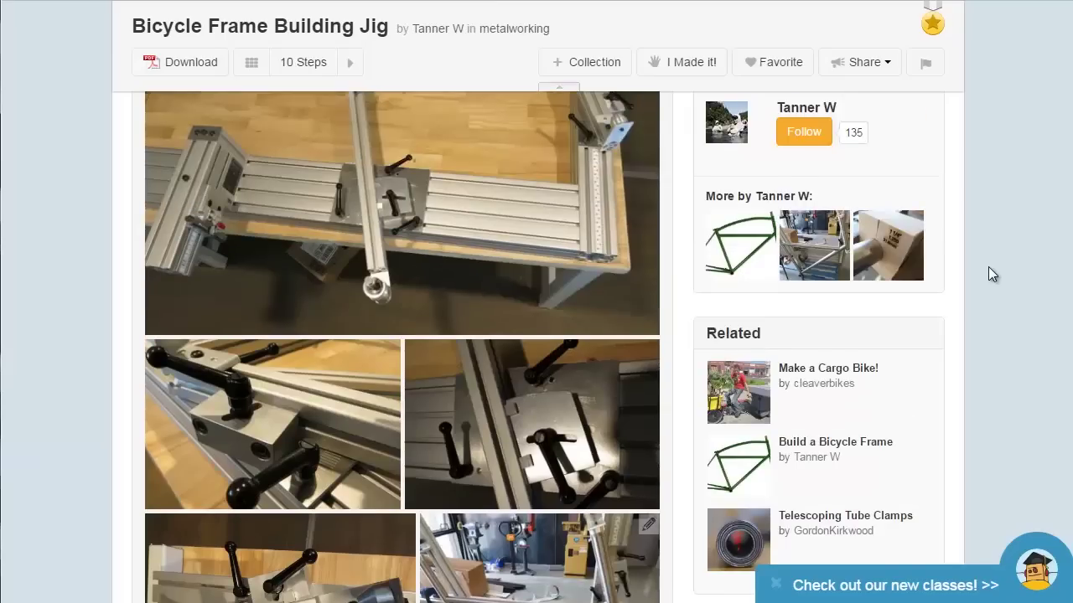
scroll(987, 275, up, 3)
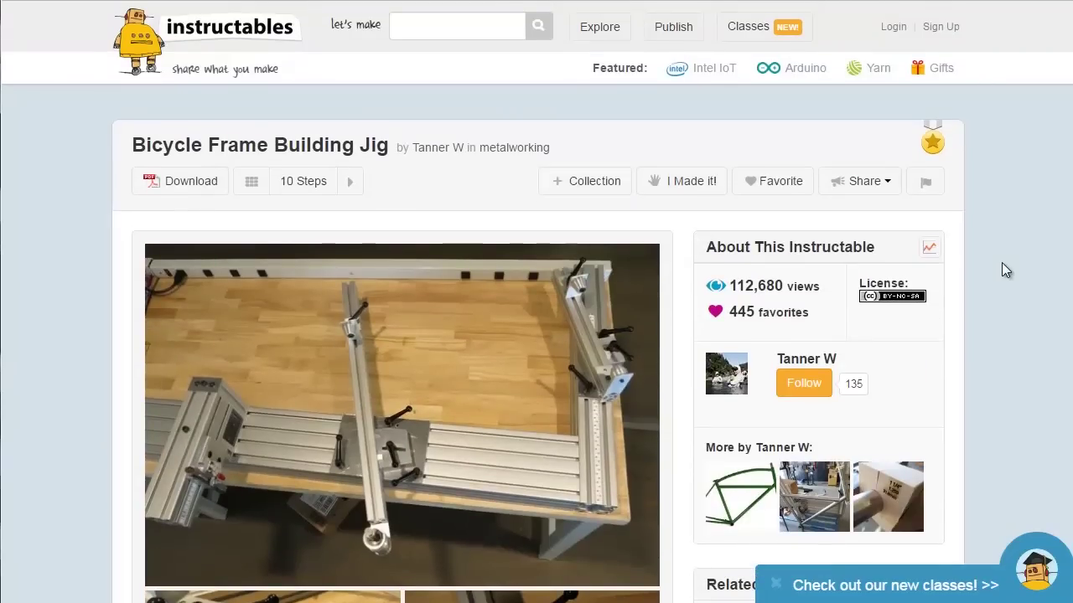
Switch to the Google Images results for arctos jig, preview the photo of the black jig on a flat metal table, and close the preview
drag(195, 36, 138, 41)
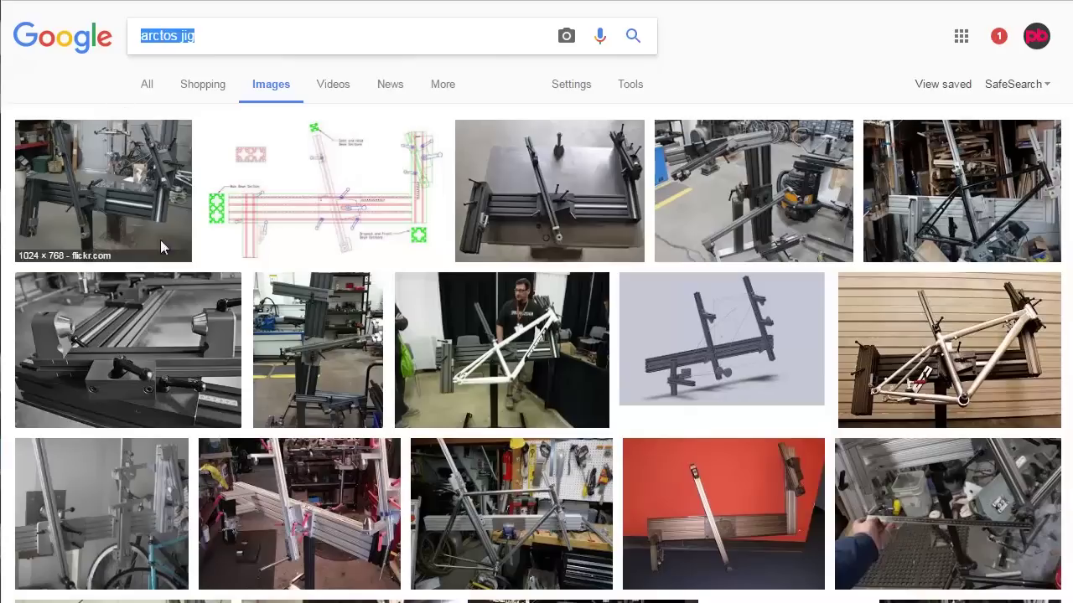
click(588, 204)
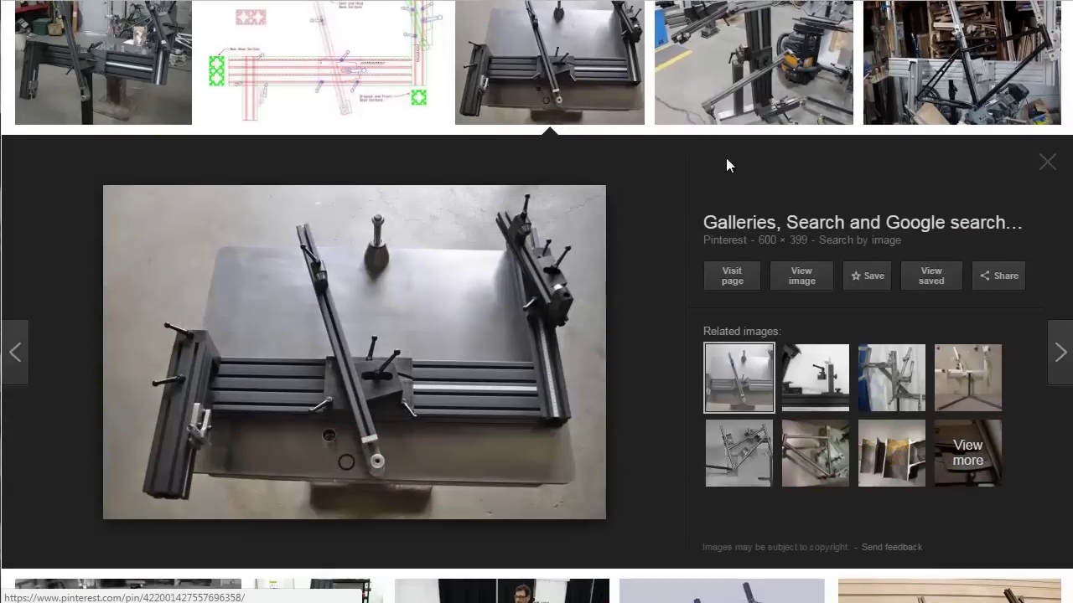
click(1047, 162)
click(154, 366)
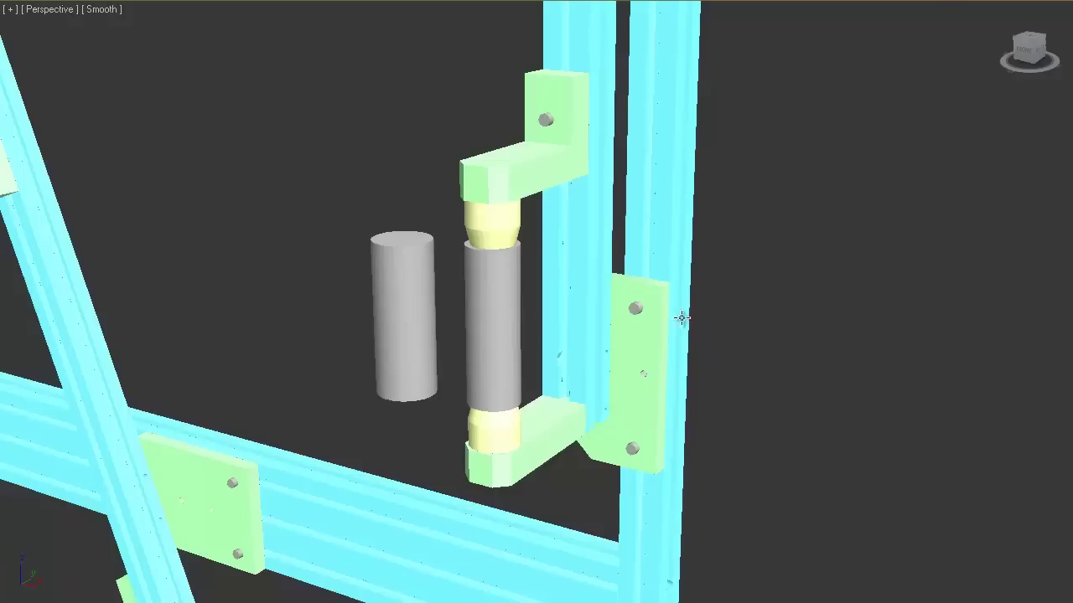
In the 3ds Max jig model, slide the lower head tube cone along X out of the holder, clearing its place for the cup
drag(804, 280, 812, 280)
scroll(817, 281, up, 3)
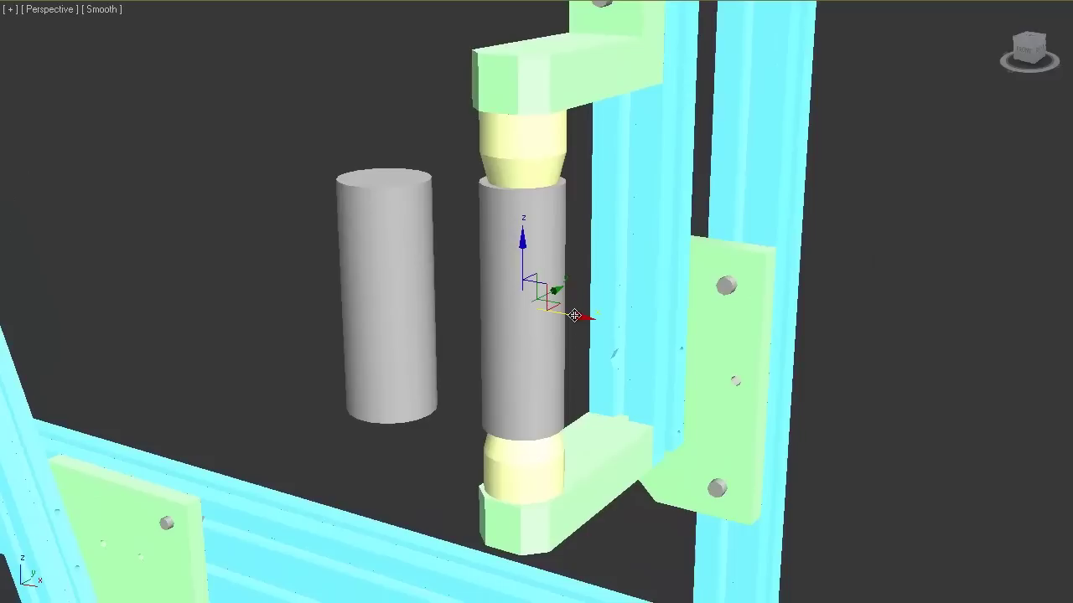
drag(574, 316, 587, 236)
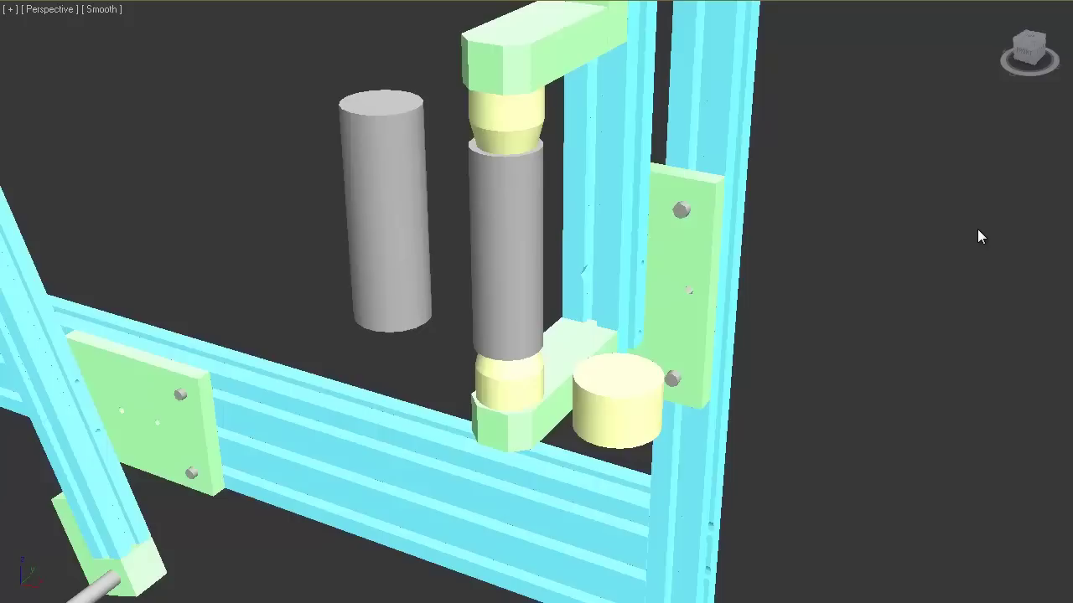
key(w)
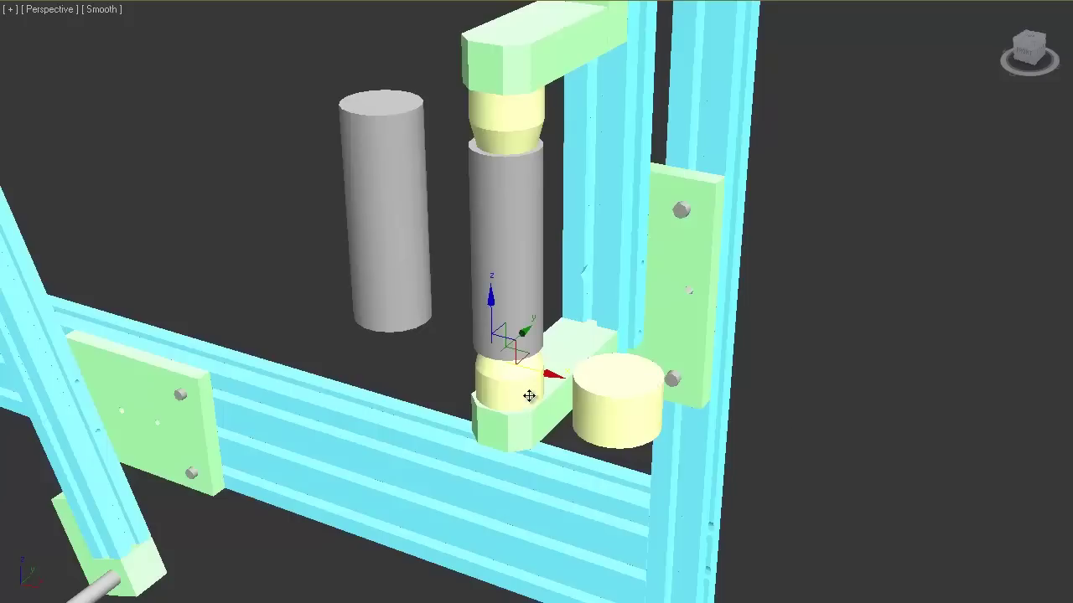
drag(544, 374, 439, 339)
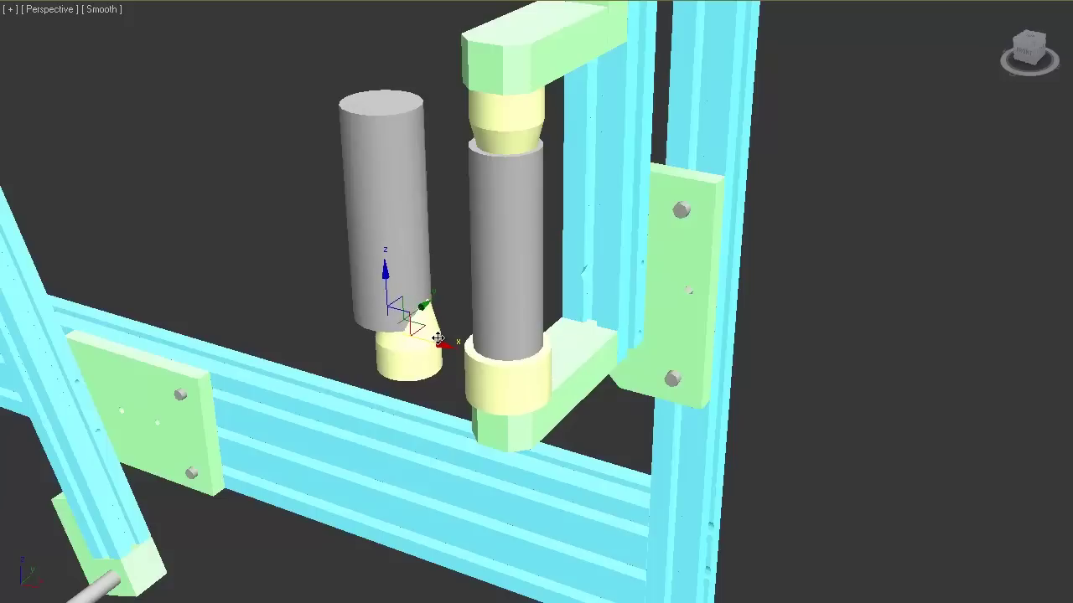
Swap the head tubes in the holder by sliding the narrow tube out along X and leaving the wider tube between cone and cup
click(320, 237)
click(474, 262)
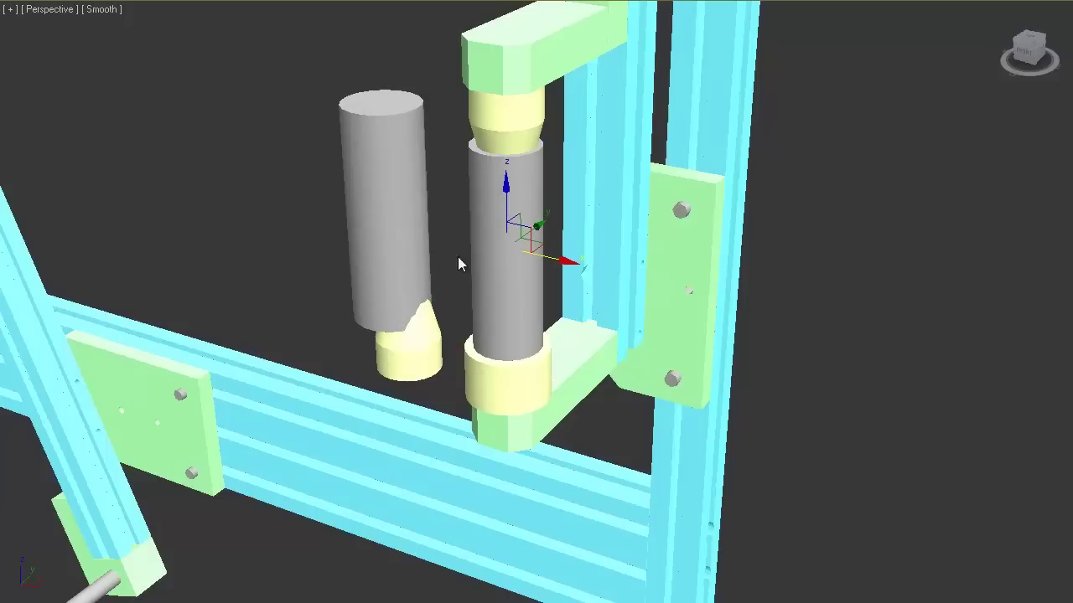
drag(561, 257, 692, 262)
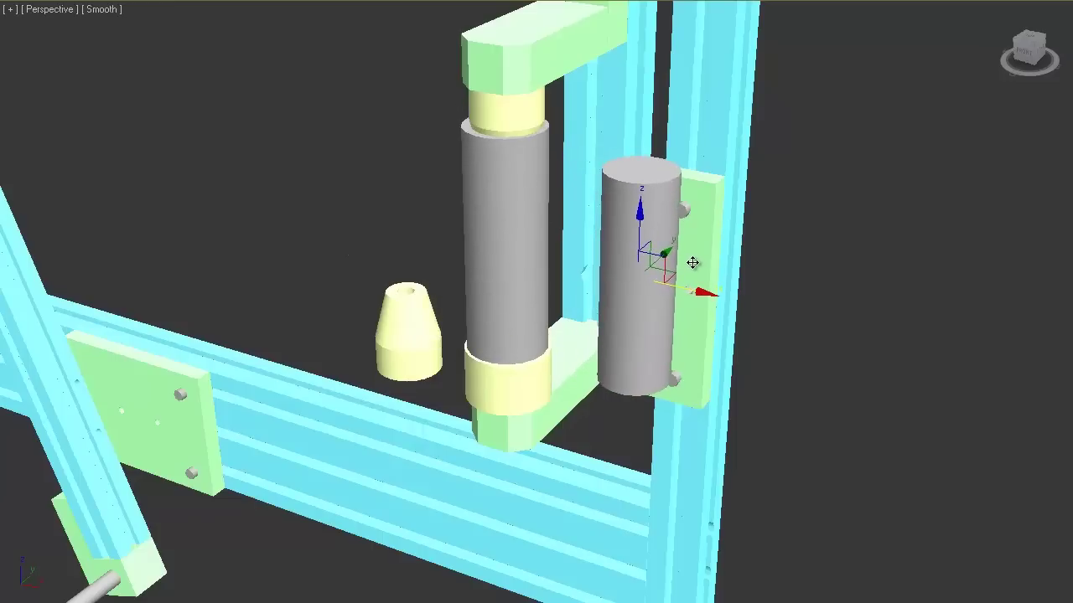
click(857, 281)
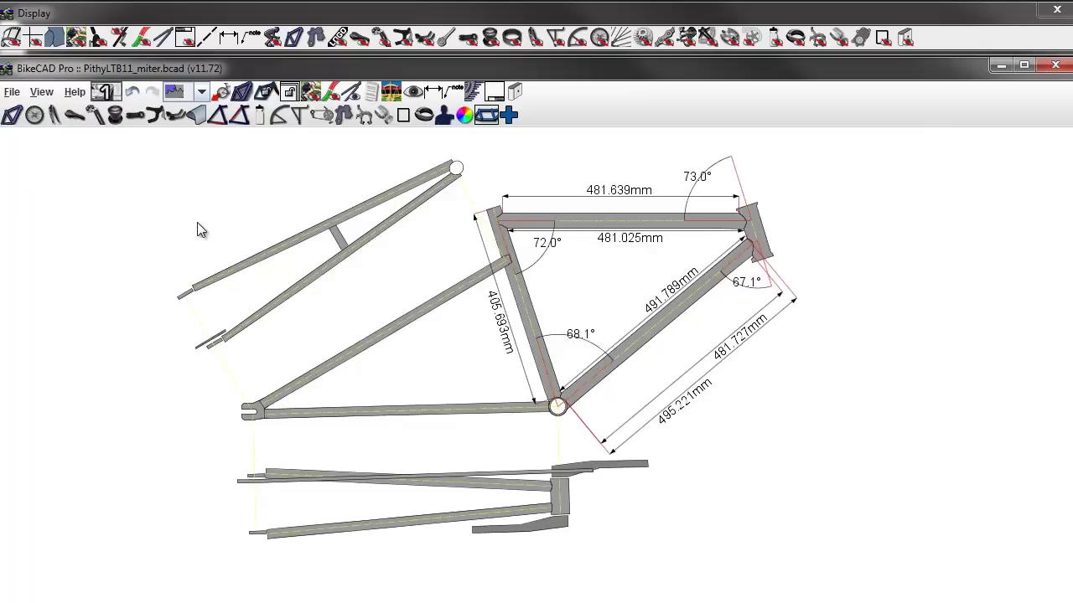
Switch to BikeCAD Pro, hide the auxiliary stay views, and enable the Head tube bottom (X) and Head tube bottom (Y) jig setup dimensions
click(357, 93)
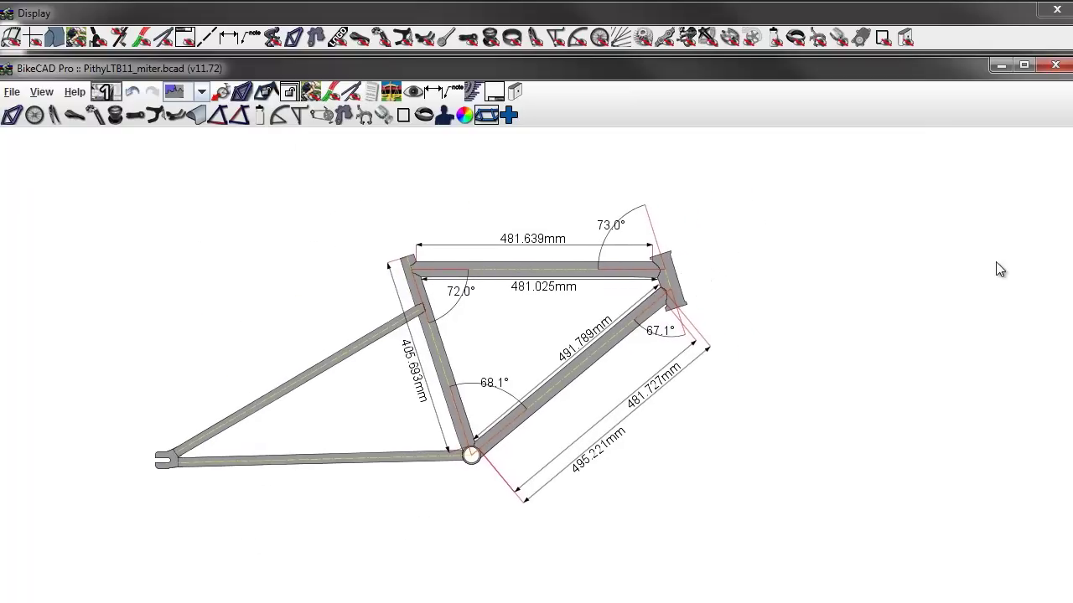
drag(1072, 37, 873, 38)
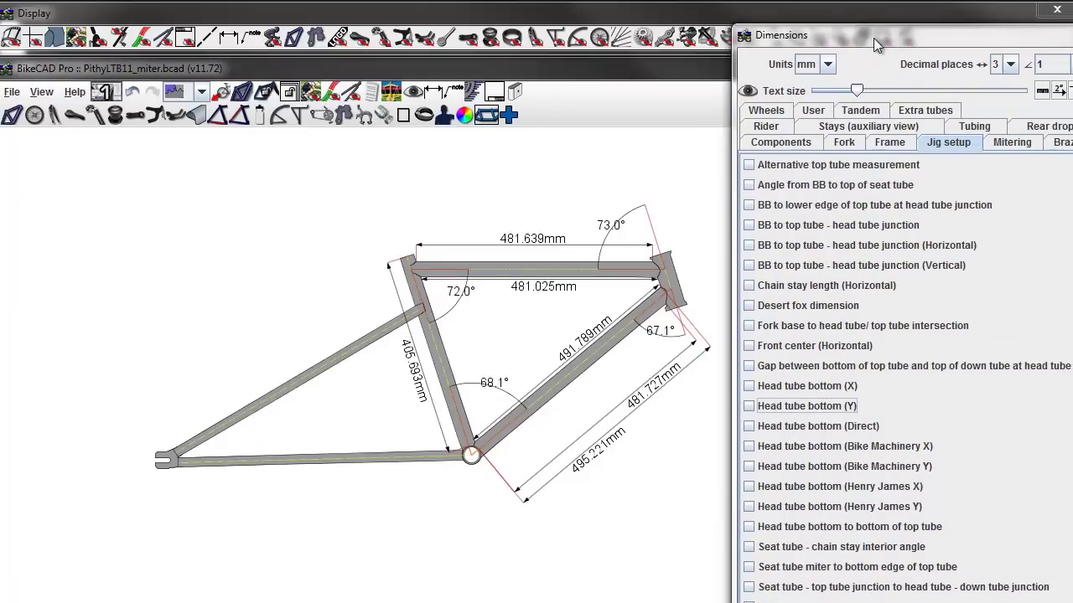
click(748, 386)
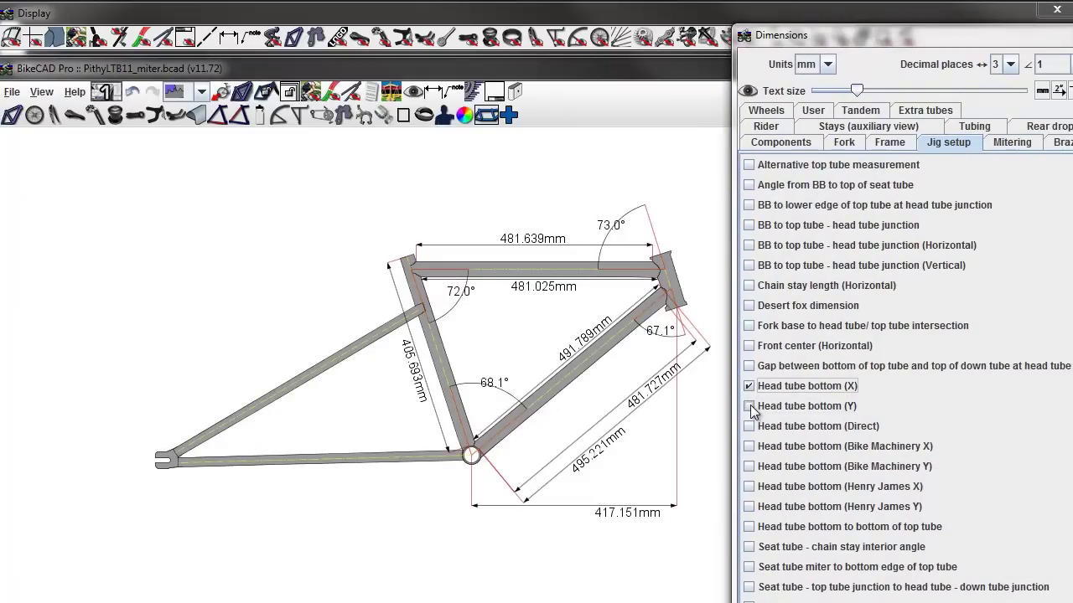
click(748, 406)
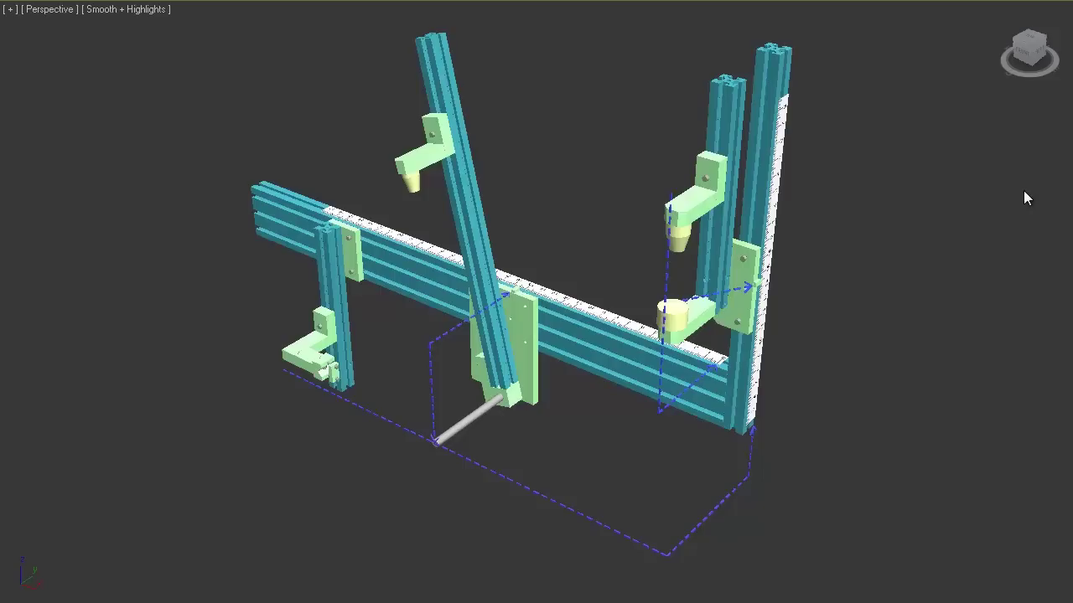
In the 3ds Max jig model, tilt the seat tube post further back and slide the bottom bracket assembly along the main beam toward the head tube
key(e)
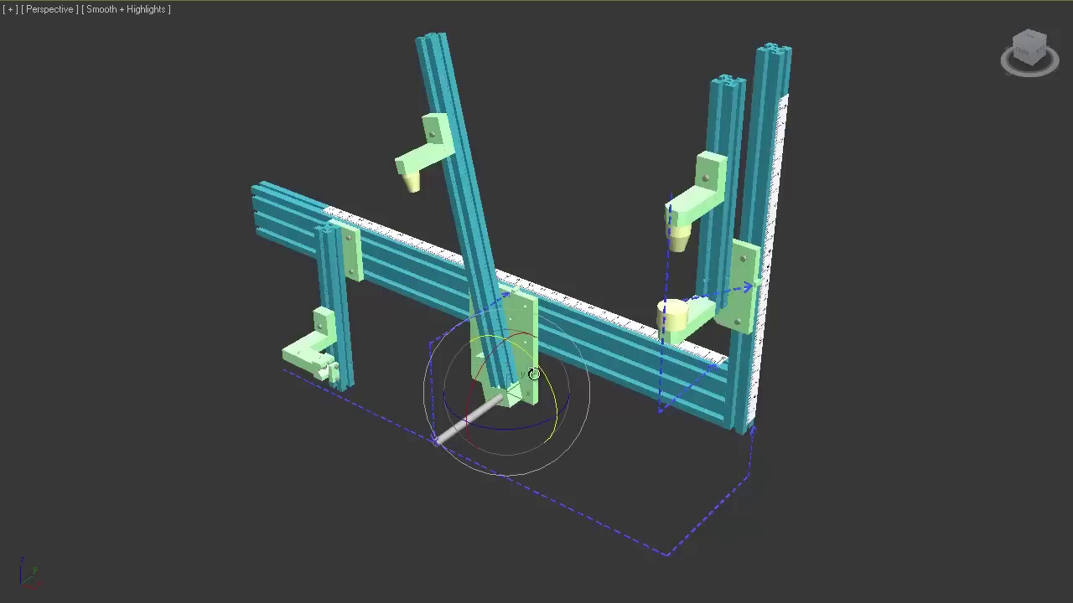
mouse_move(544, 378)
mouse_down()
mouse_move(533, 345)
mouse_move(545, 374)
mouse_move(536, 353)
mouse_move(545, 358)
mouse_up()
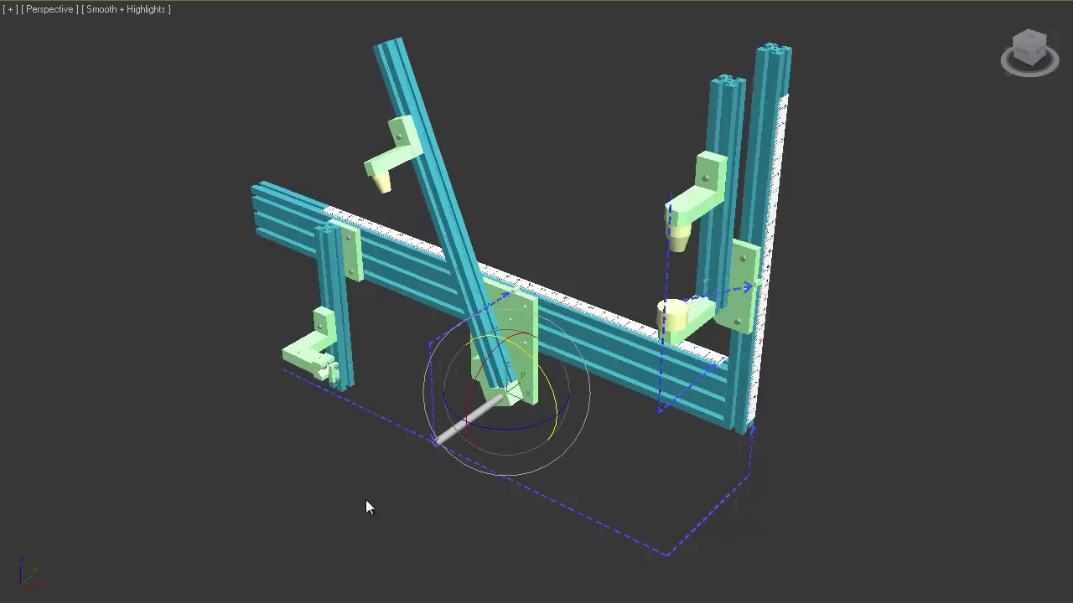
key(w)
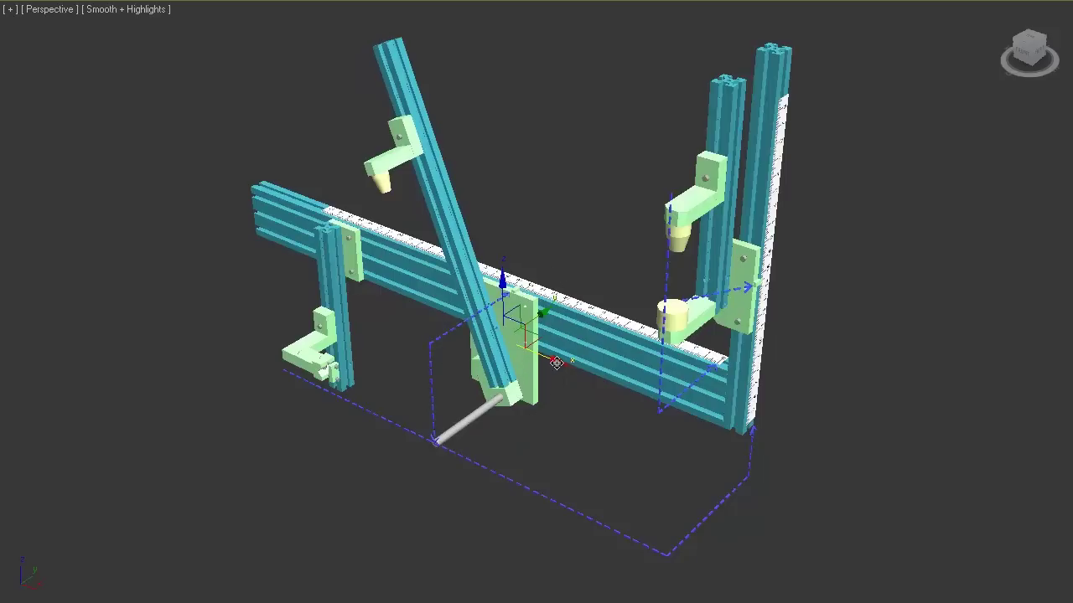
drag(556, 362, 590, 375)
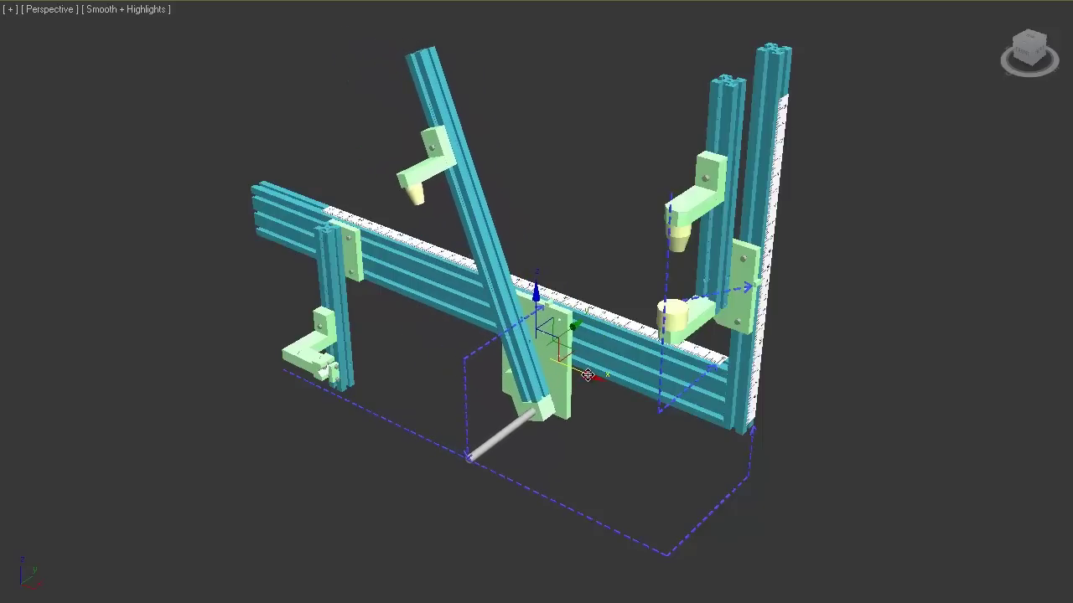
Rotate the seat tube post further back about the bottom bracket in the jig variant with the tilted head tube post
click(739, 270)
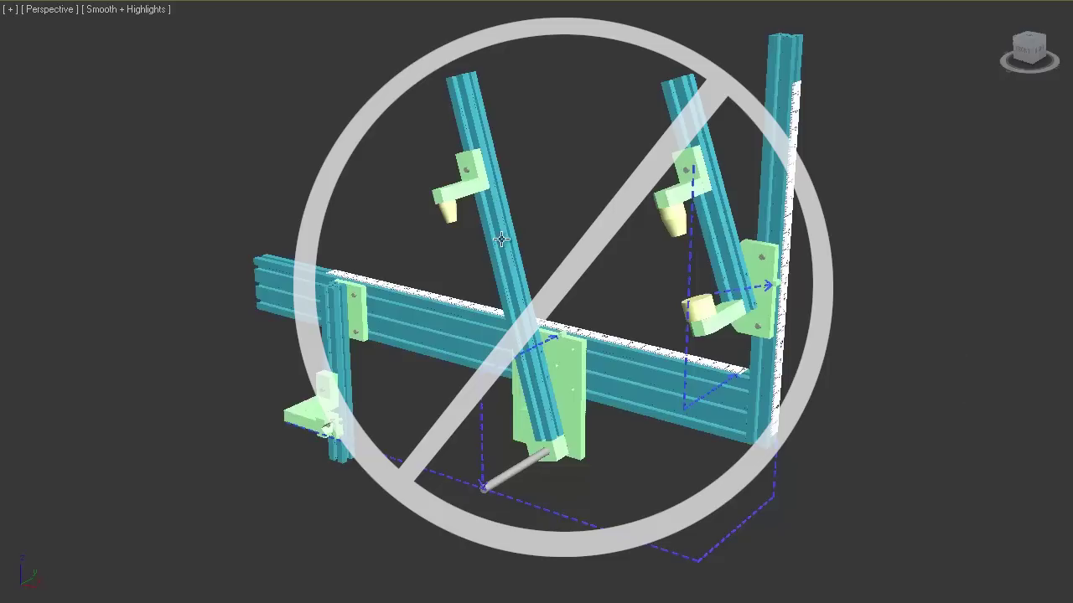
key(e)
drag(567, 336, 588, 307)
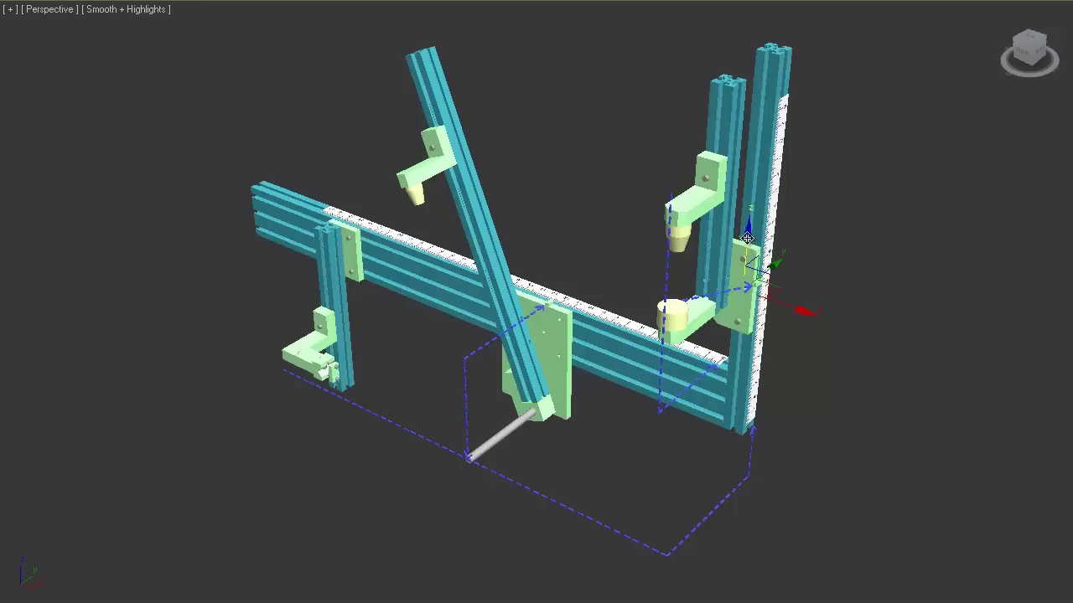
Slide the head tube carriage up the vertical ruled beam and back down to its starting height
drag(747, 238, 748, 179)
drag(863, 337, 819, 310)
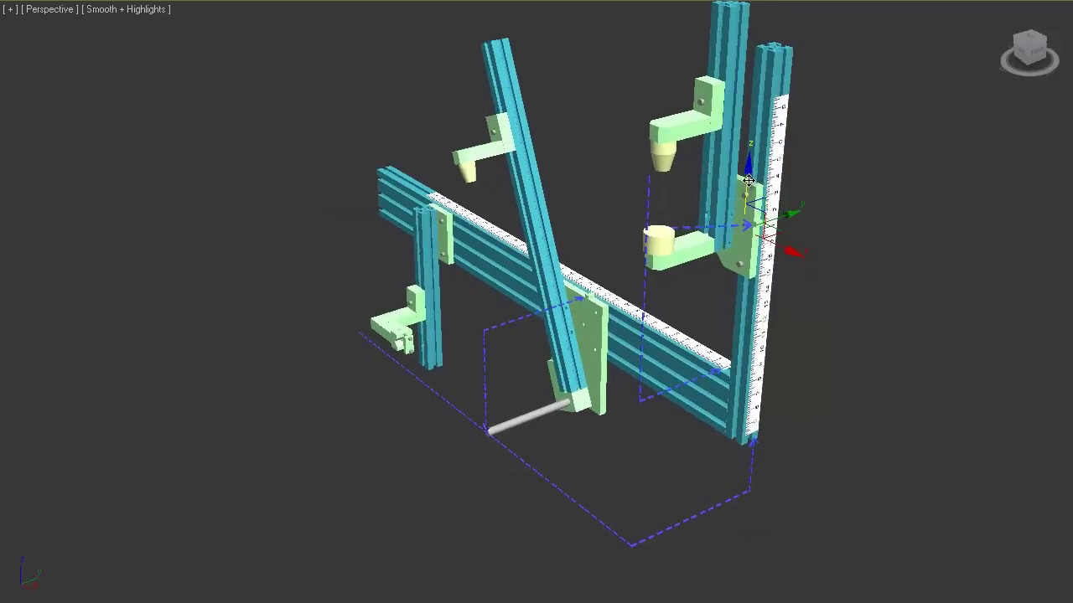
drag(749, 179, 750, 249)
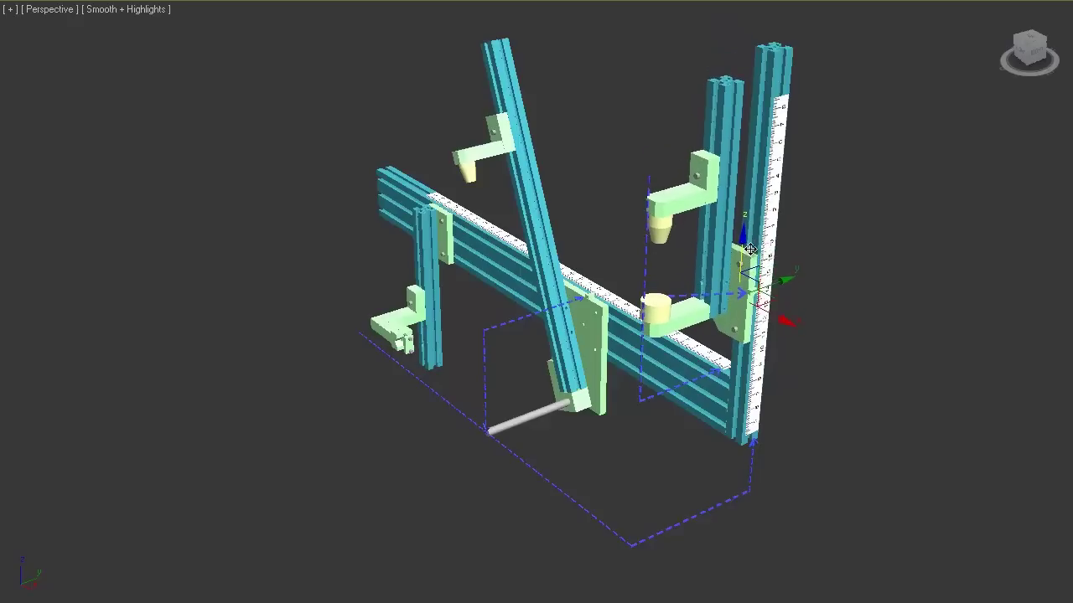
Rotate the head tube post about its lower cup to change the head tube angle
click(819, 263)
key(e)
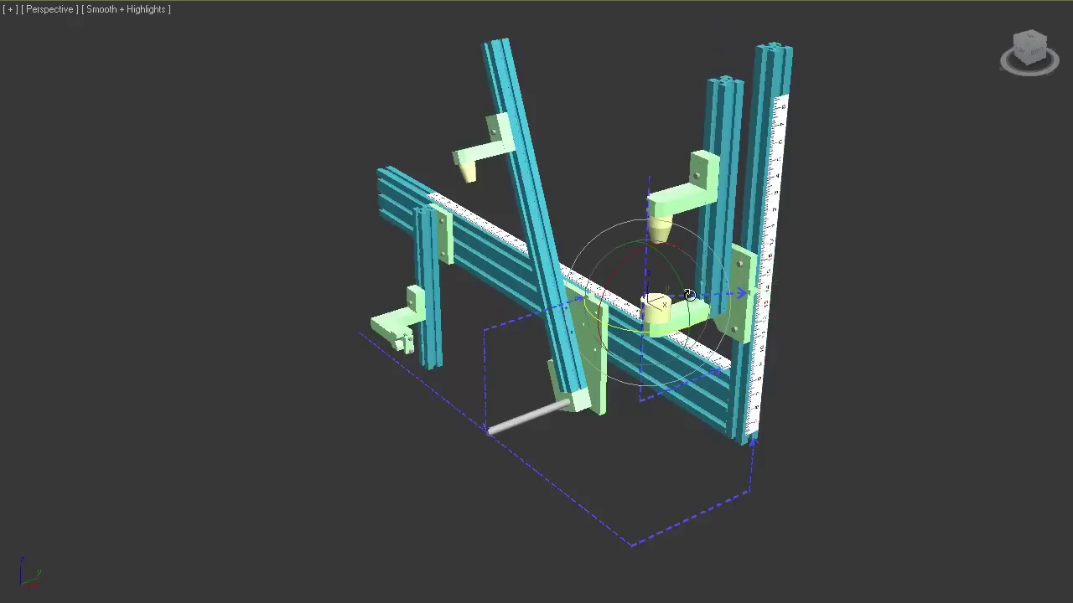
drag(692, 276, 664, 242)
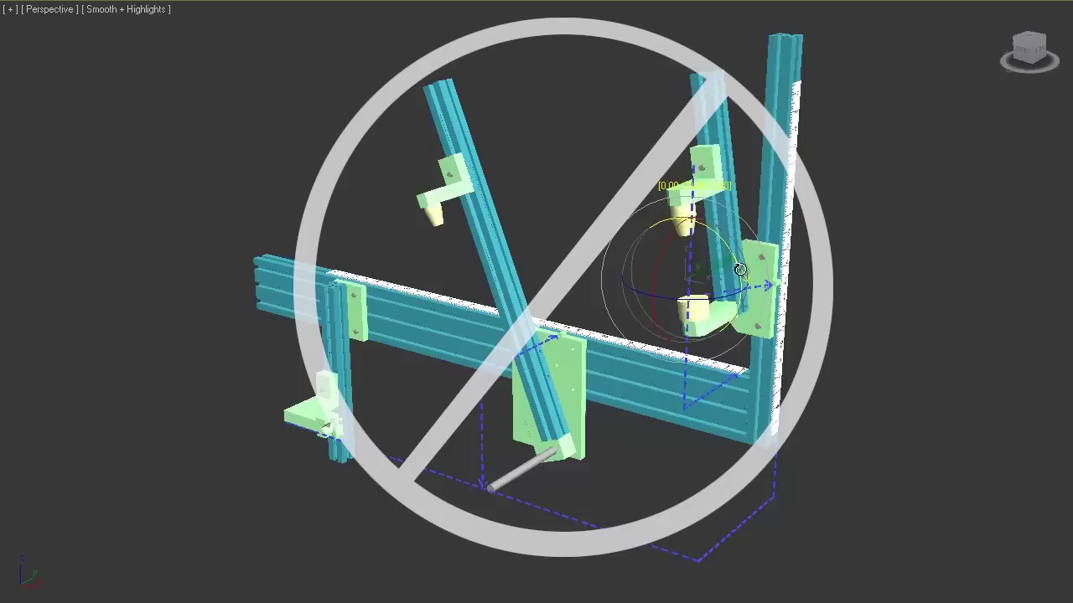
mouse_move(721, 219)
mouse_down()
mouse_move(745, 262)
mouse_move(733, 226)
mouse_move(744, 251)
mouse_move(779, 251)
mouse_up()
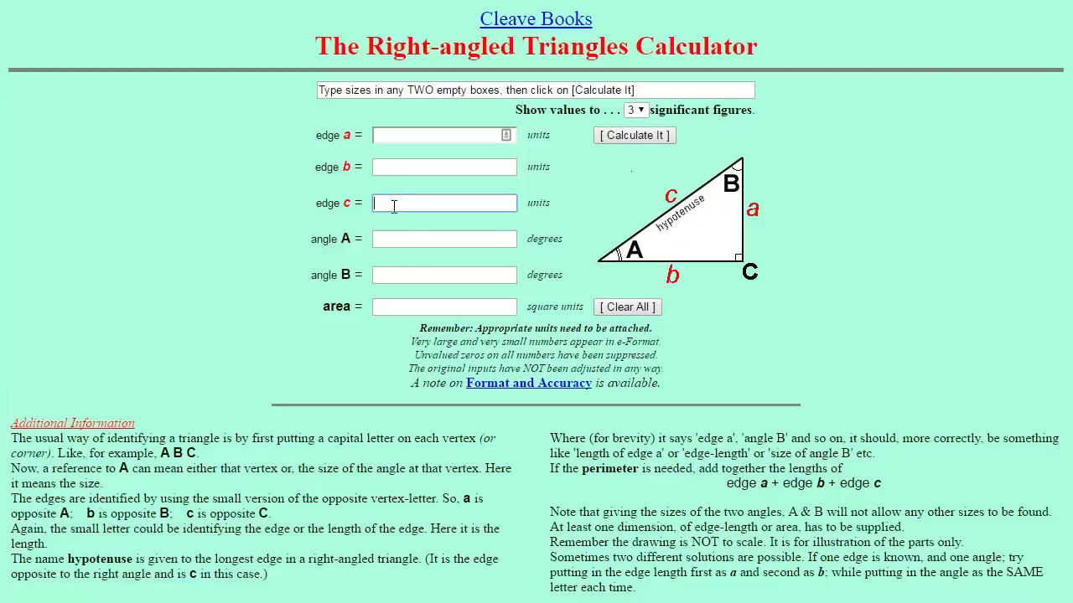
Switch to the Right-angled Triangles Calculator and solve the triangle with edge c set to 160 and angle A set to 72 degrees
text(0)
click(419, 240)
text(72)
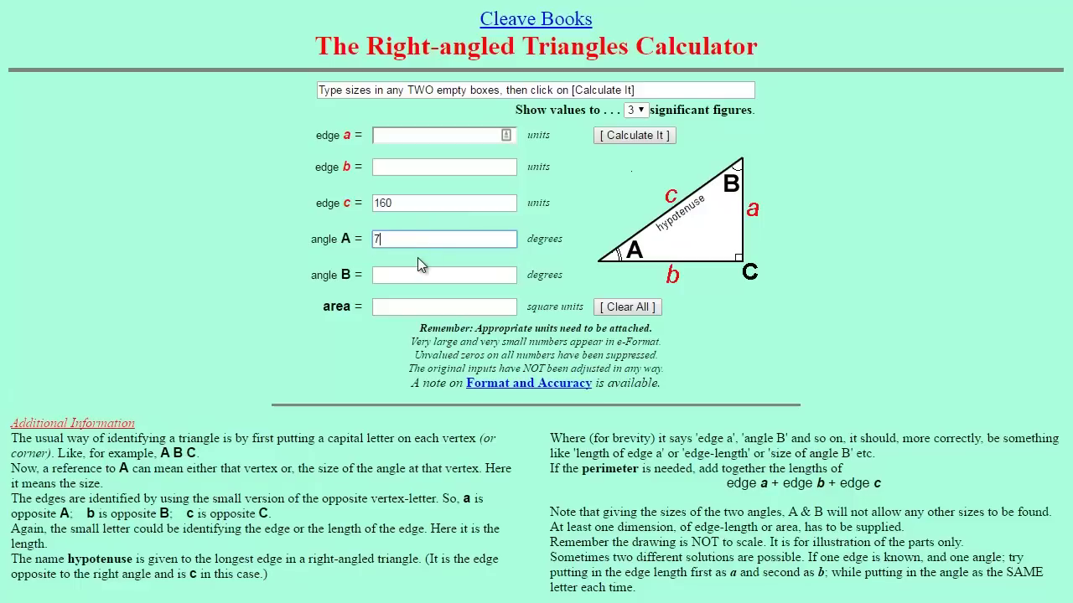
click(614, 134)
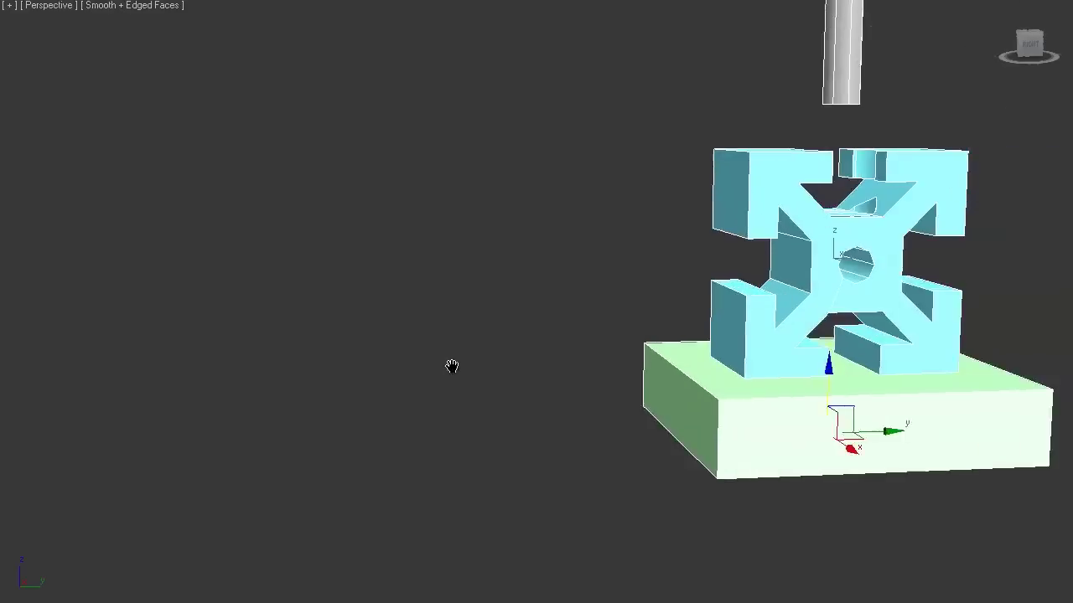
Return to 3ds Max and examine end-on how the bolt passes through the T-slot extrusion to the base plate
scroll(448, 363, down, 5)
mouse_move(682, 349)
mouse_down()
mouse_move(680, 335)
mouse_move(701, 360)
mouse_up()
key(q)
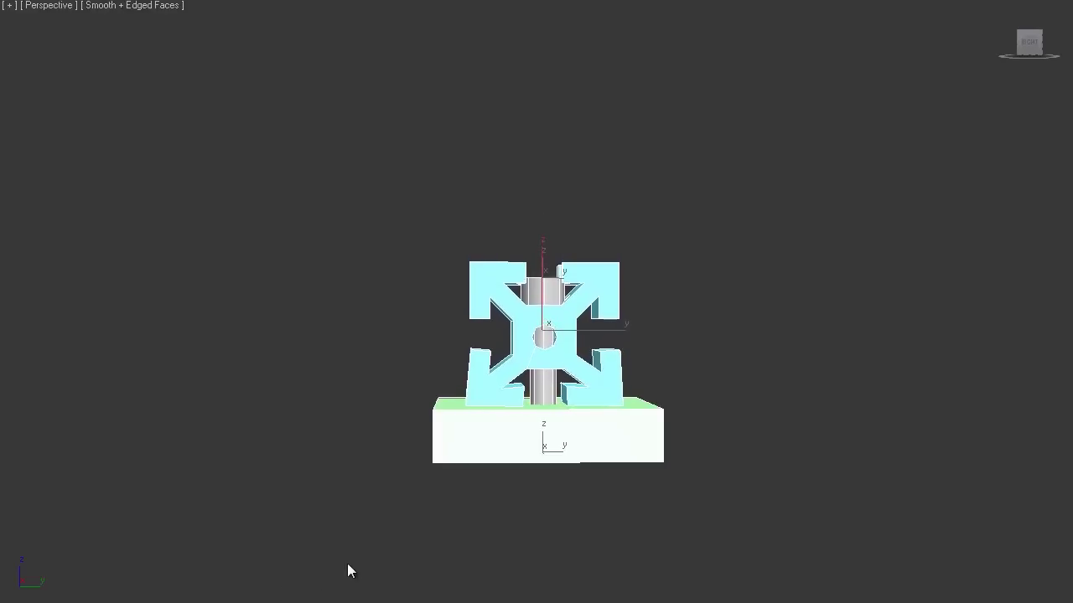
key(w)
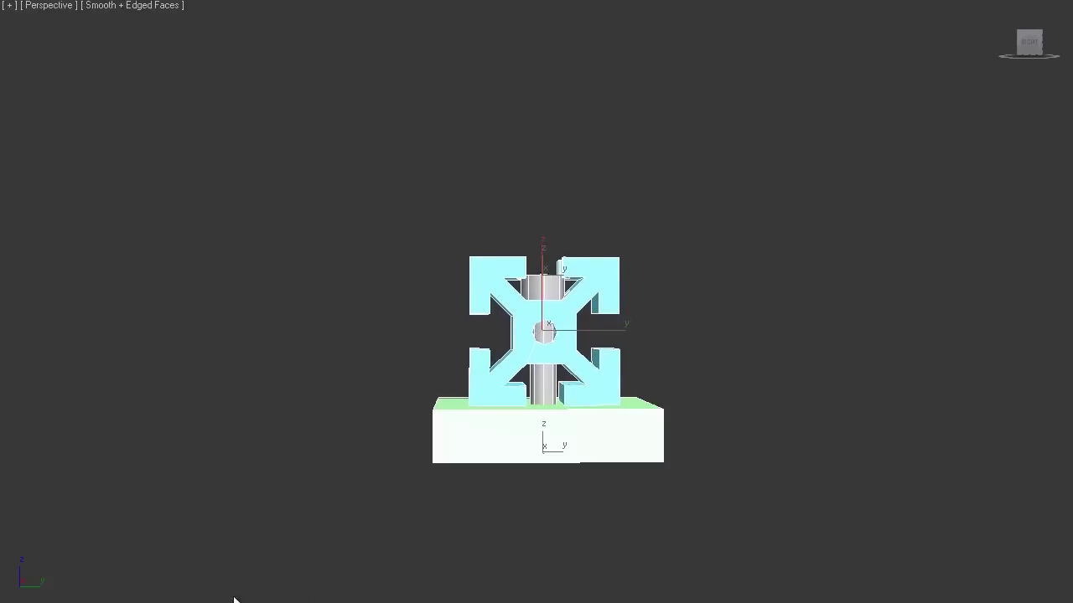
scroll(708, 448, up, 3)
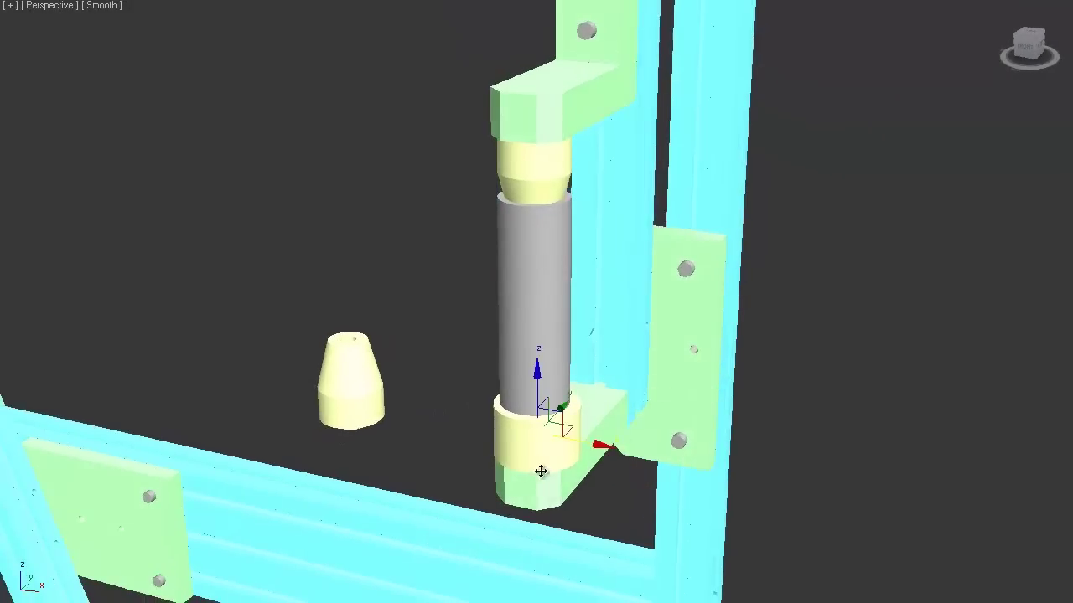
Move the cylindrical sleeve along X away from the head tube's lower cone and delete it
drag(600, 449, 694, 462)
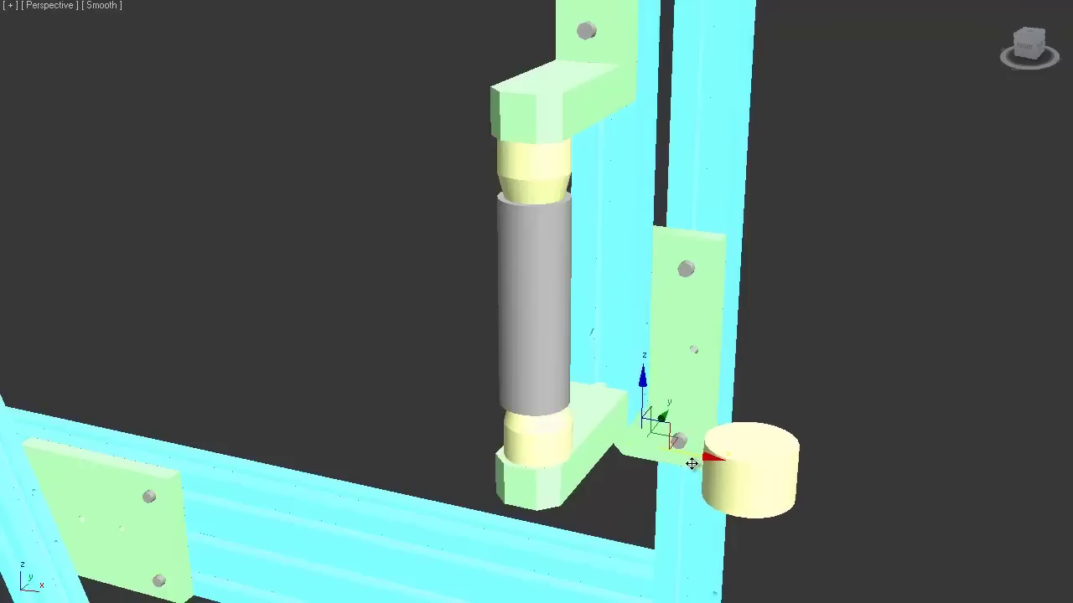
click(909, 510)
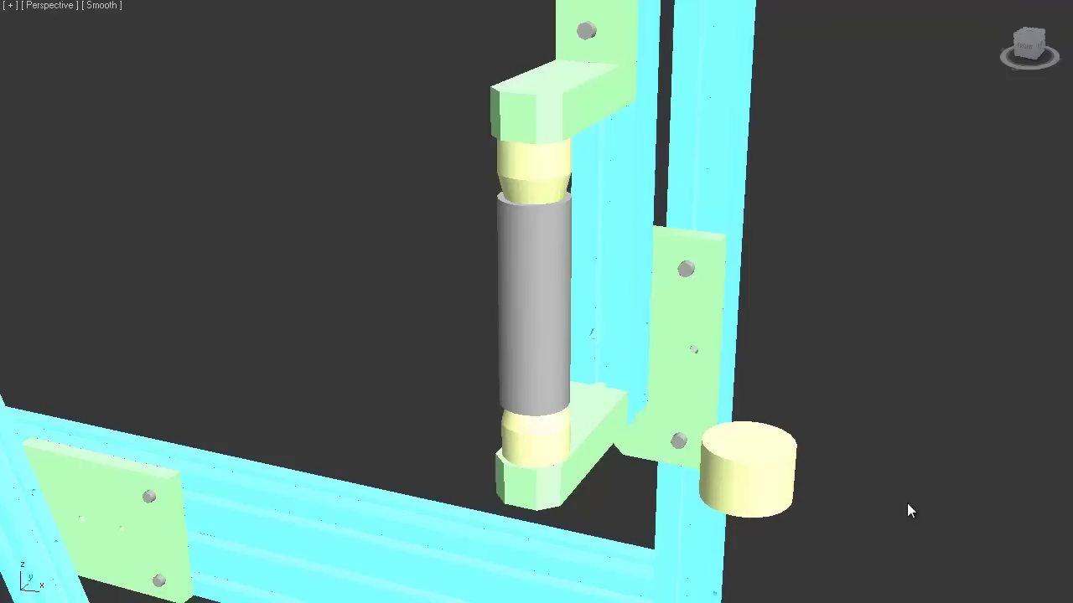
click(761, 476)
key(Delete)
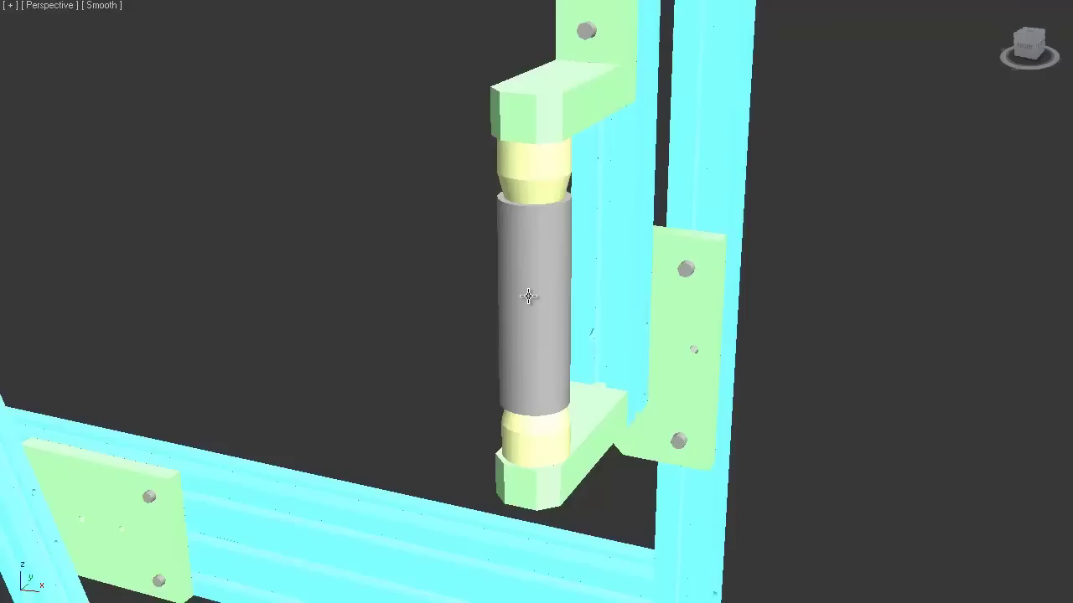
Select the head tube's lower cone and its support arm and examine from the side how they hold the tube
click(530, 438)
click(570, 469)
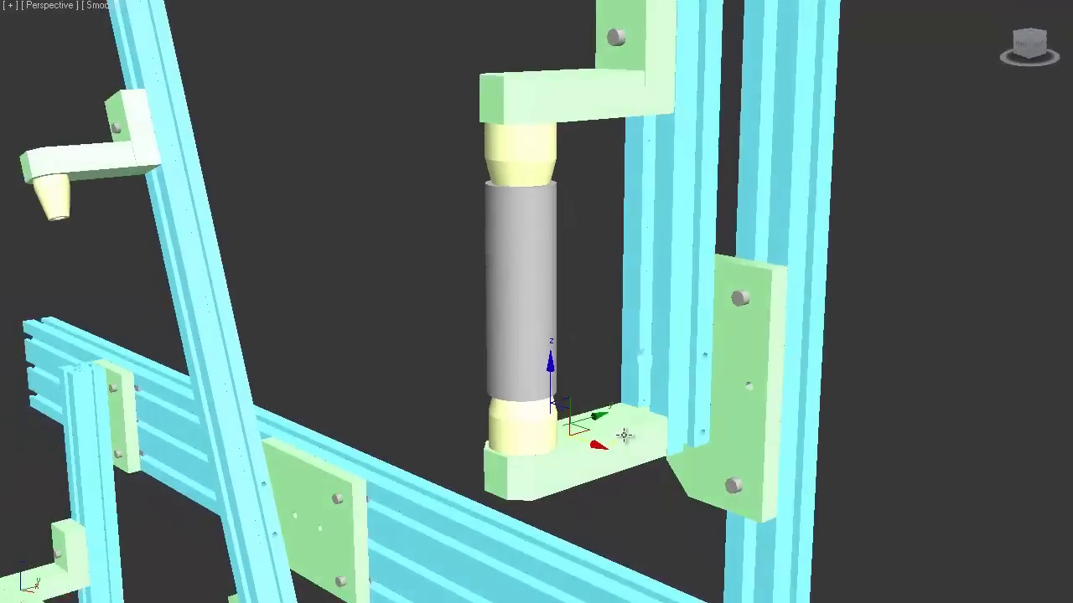
drag(623, 434, 562, 385)
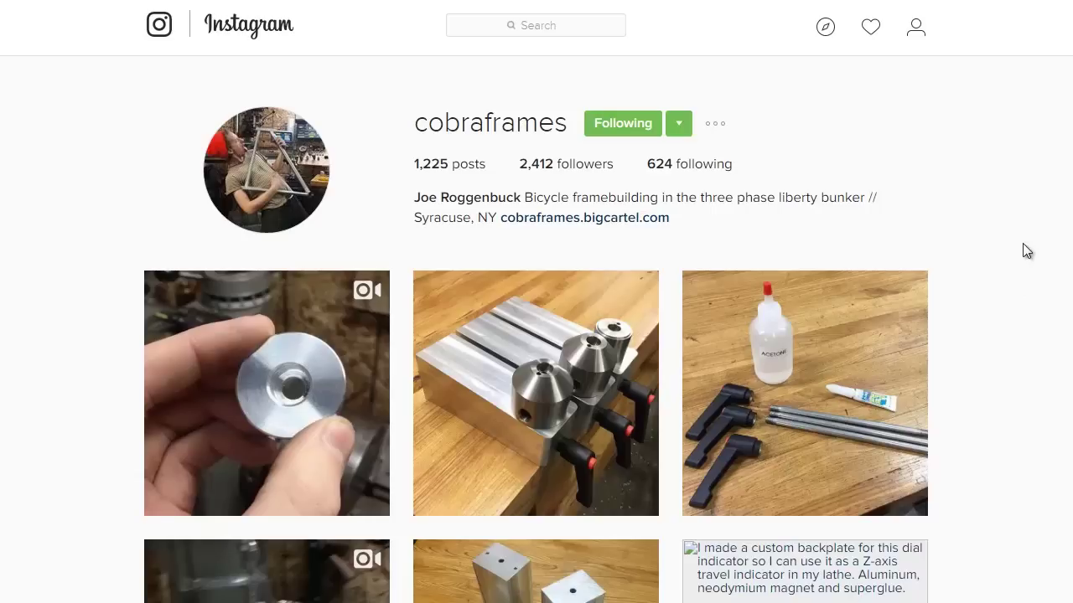
Switch to the cobraframes Instagram page and browse its photos for machined cones and fixture parts
scroll(1022, 244, down, 6)
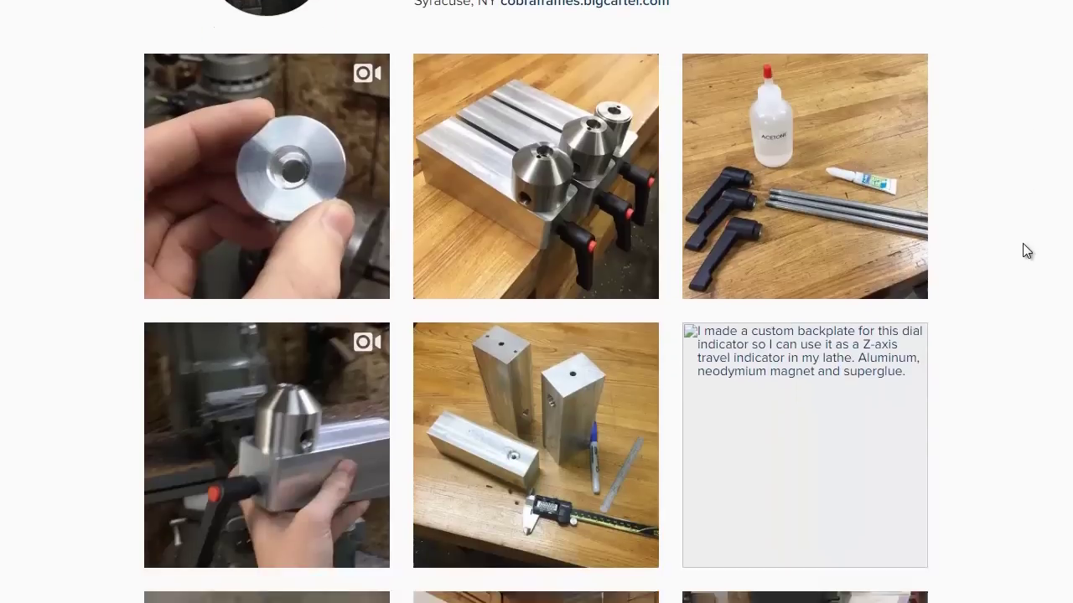
scroll(1022, 245, down, 3)
scroll(1024, 248, down, 2)
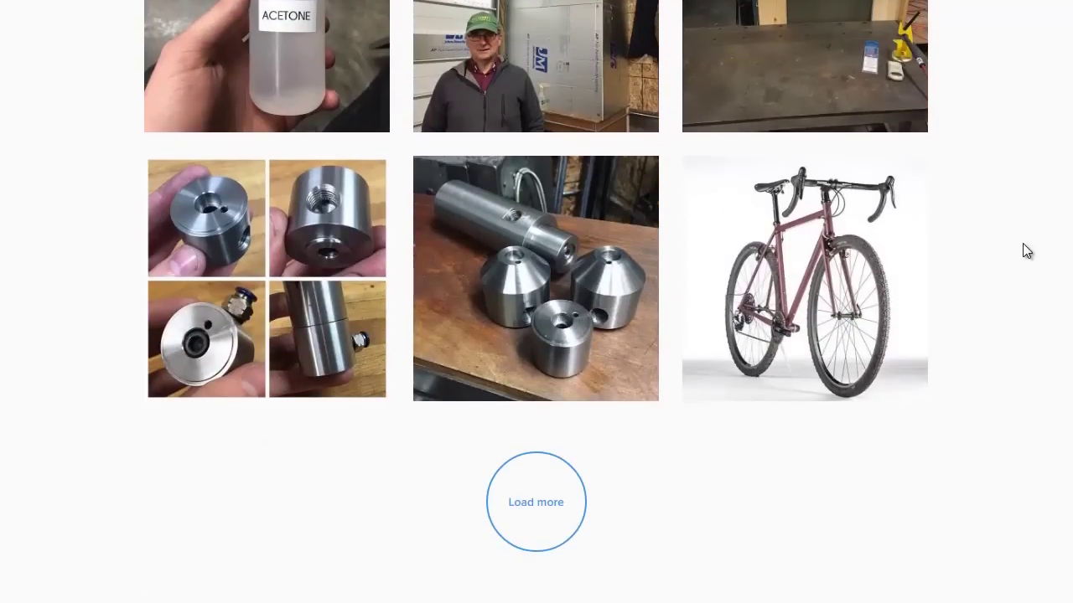
scroll(990, 315, up, 11)
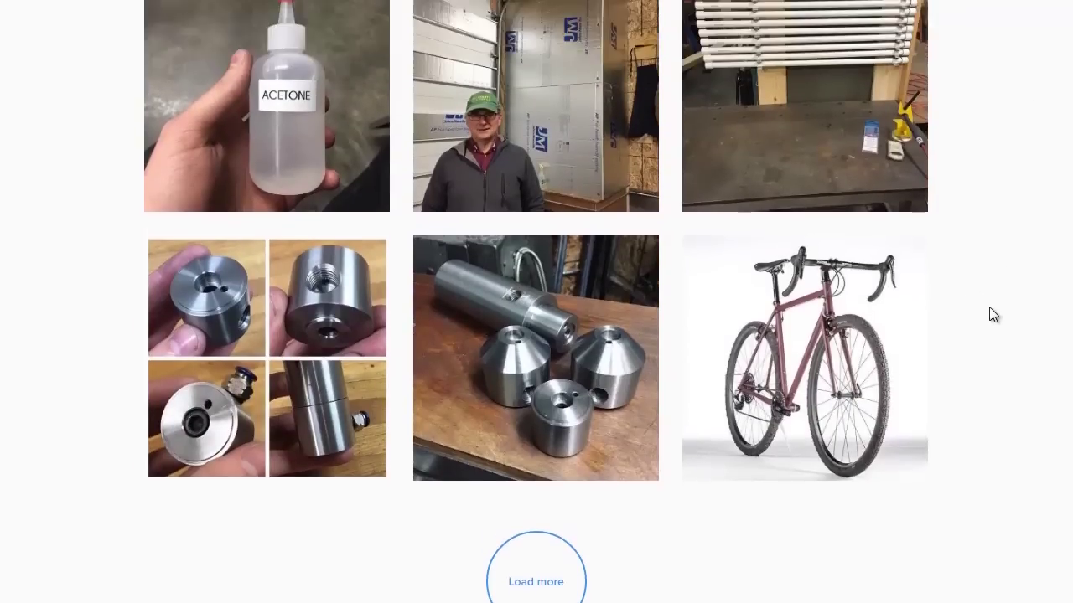